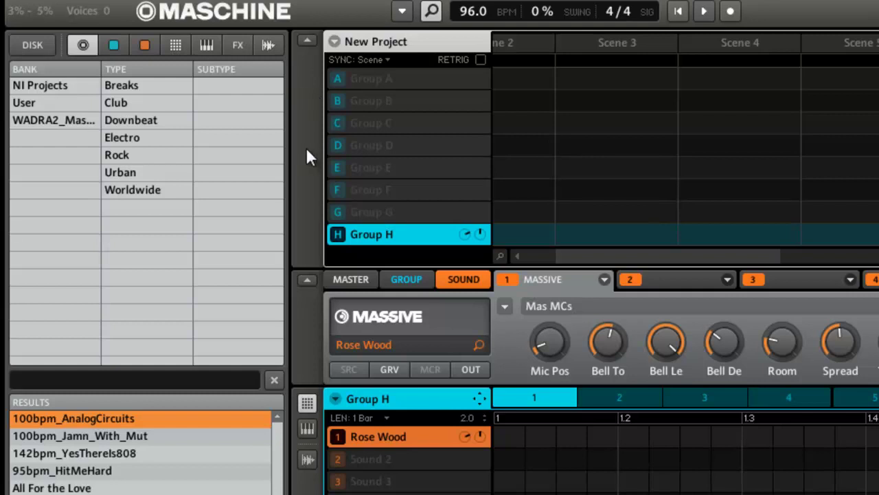
# Leave the disk folder view and filter the library to User, Group, then Instrument presets
pyautogui.click(35, 46)
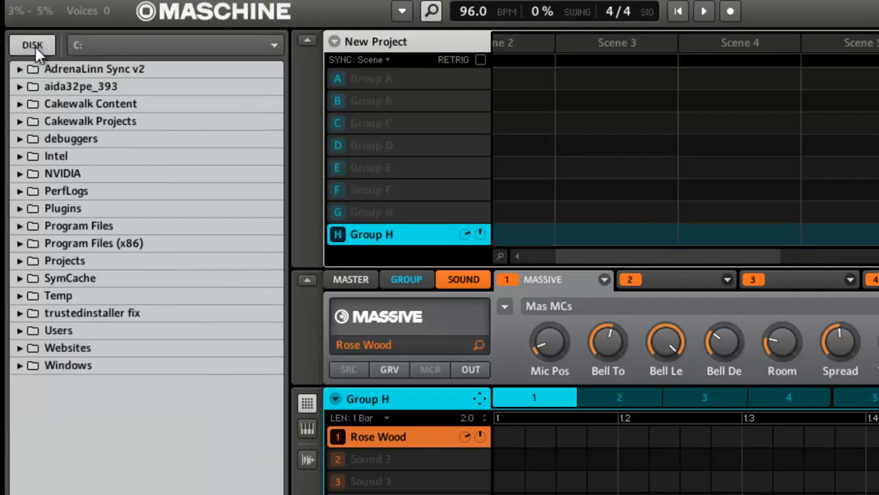
pyautogui.click(34, 45)
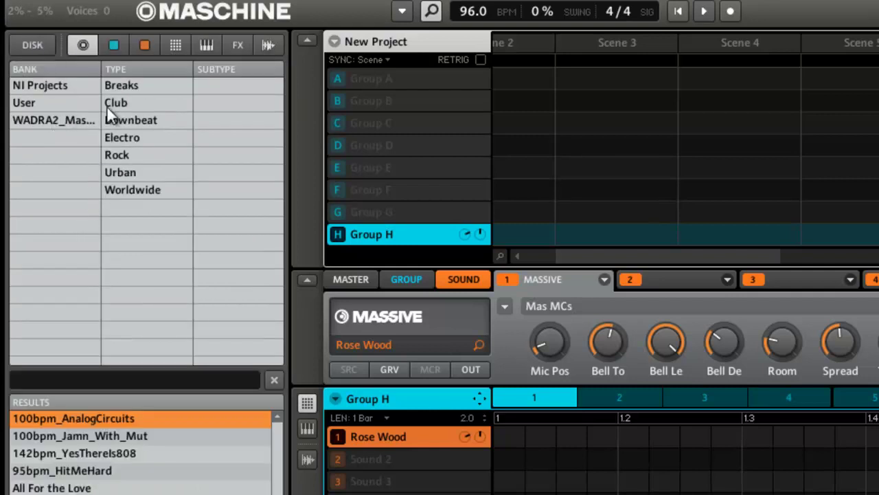
pyautogui.click(40, 100)
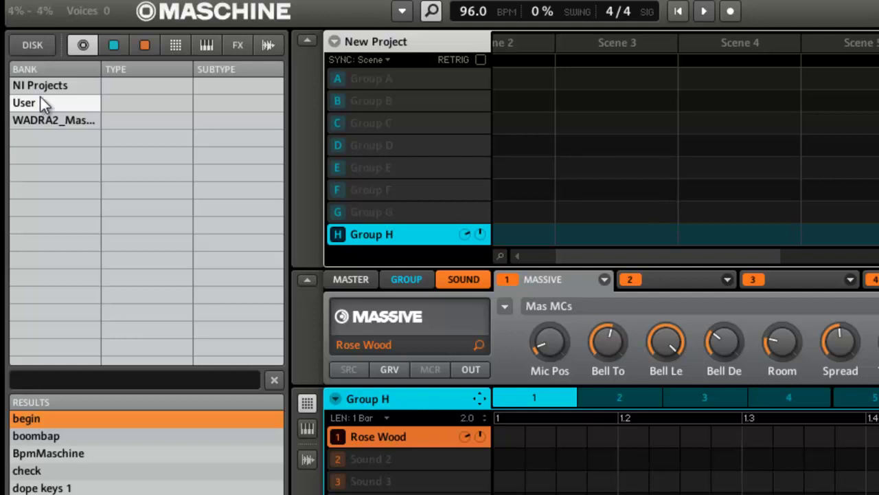
pyautogui.click(116, 44)
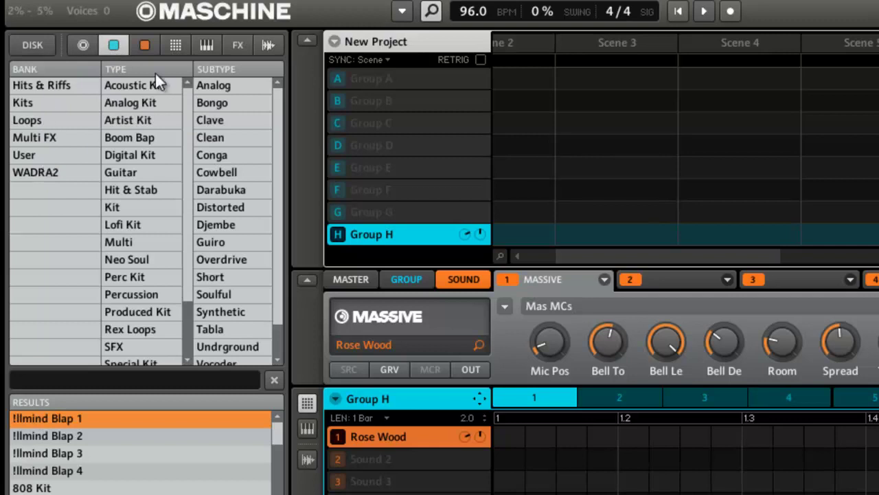
pyautogui.click(208, 46)
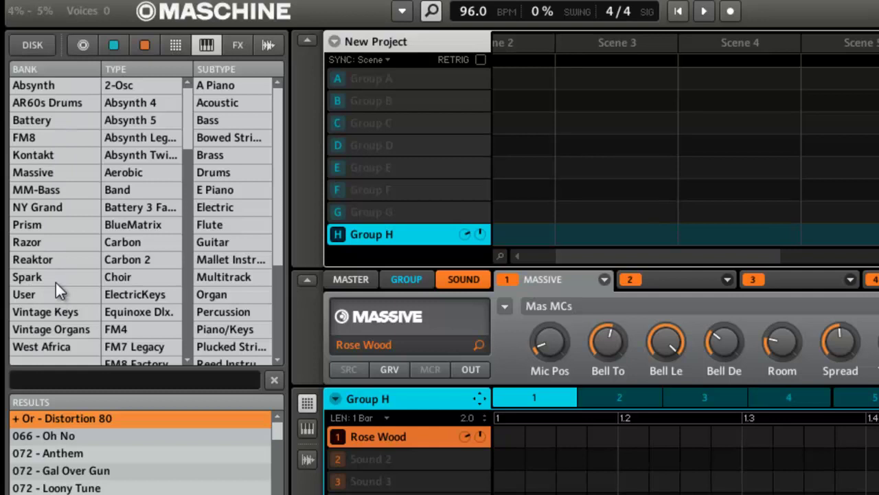
# Browse the Absynth bank's sub-banks: Absynth 4, 5, Legacy, Twilight and Spectral Expansion
pyautogui.click(39, 294)
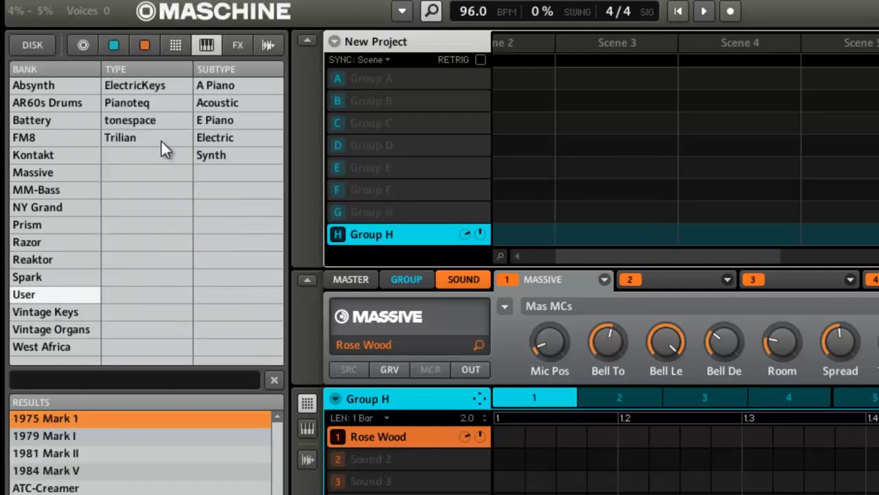
pyautogui.click(43, 85)
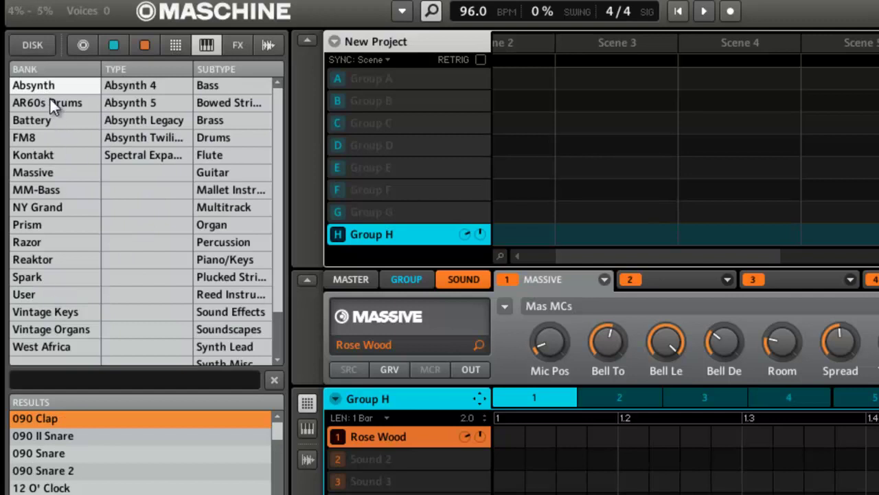
pyautogui.click(138, 104)
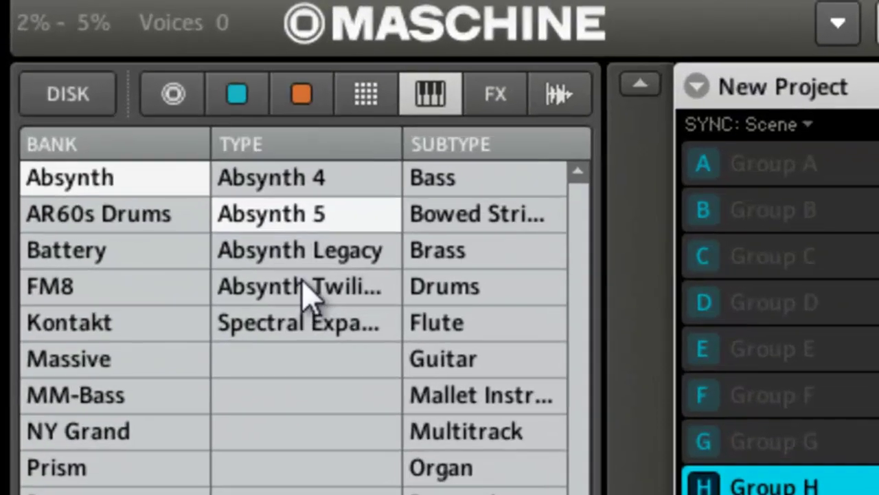
pyautogui.click(182, 157)
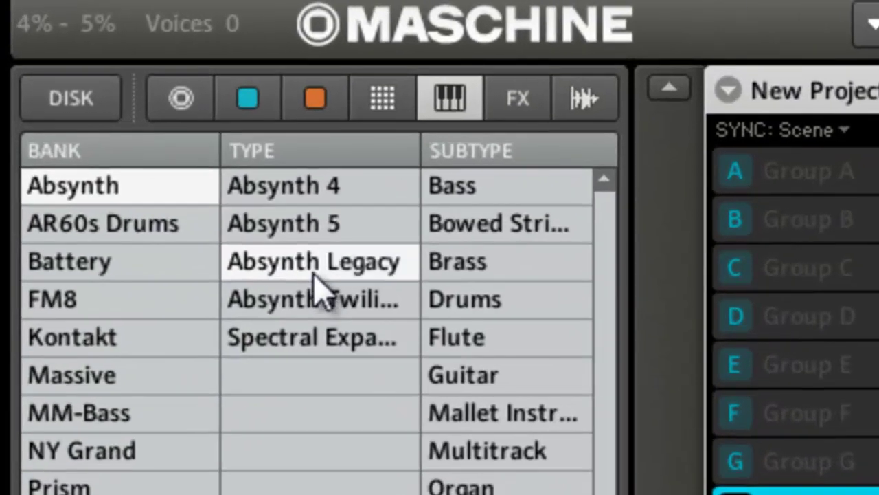
pyautogui.click(181, 109)
pyautogui.click(321, 227)
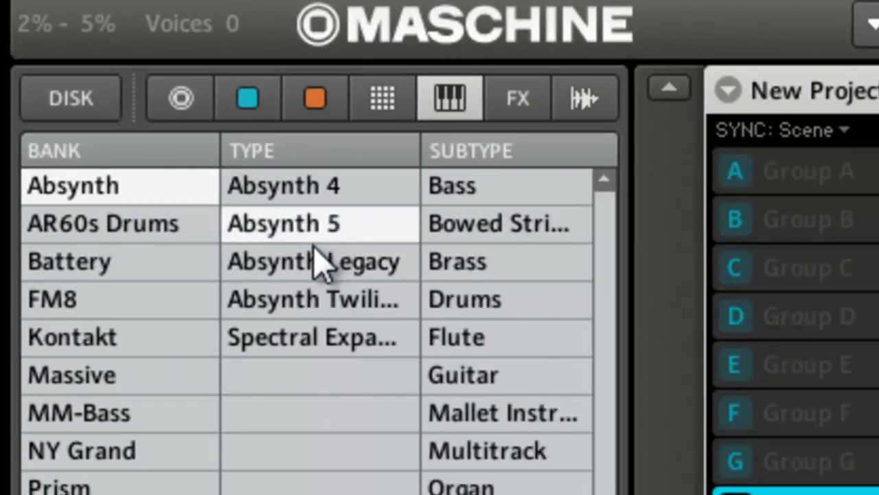
pyautogui.click(320, 265)
pyautogui.click(318, 310)
pyautogui.click(326, 340)
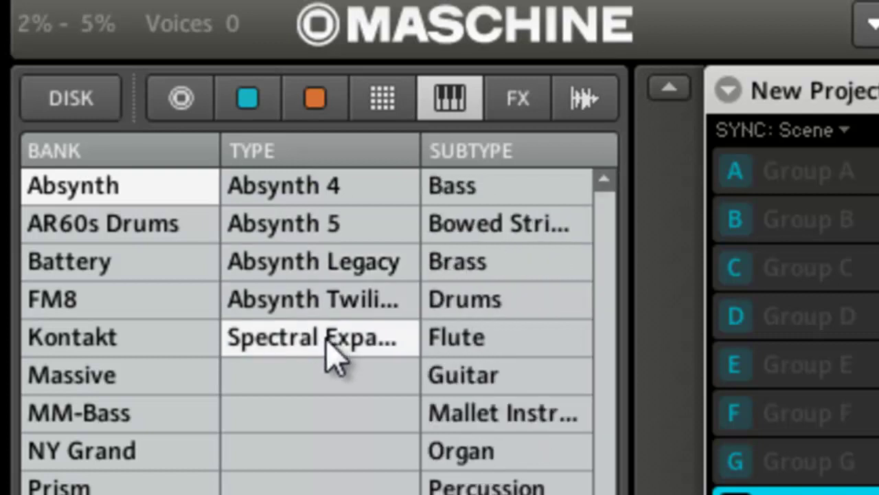
# Filter Absynth sounds by Brass, Guitar, Piano/Keys and Synth Misc
pyautogui.click(490, 261)
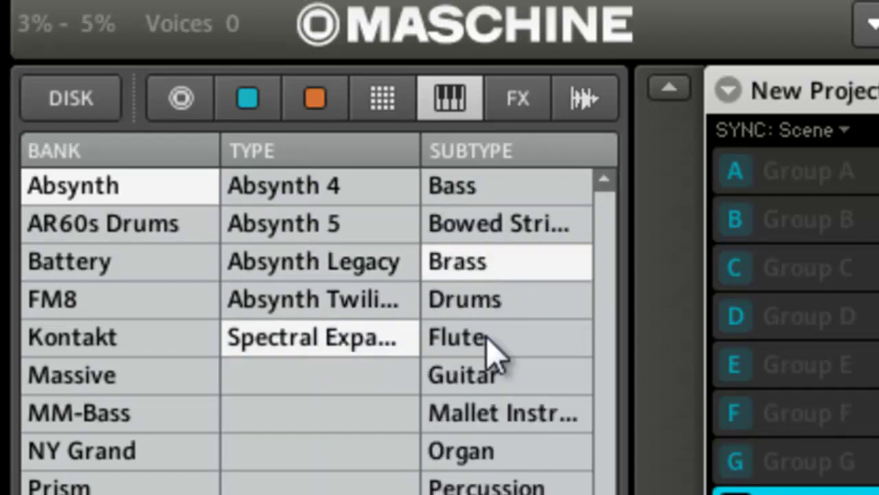
pyautogui.click(490, 375)
pyautogui.click(247, 265)
pyautogui.click(248, 357)
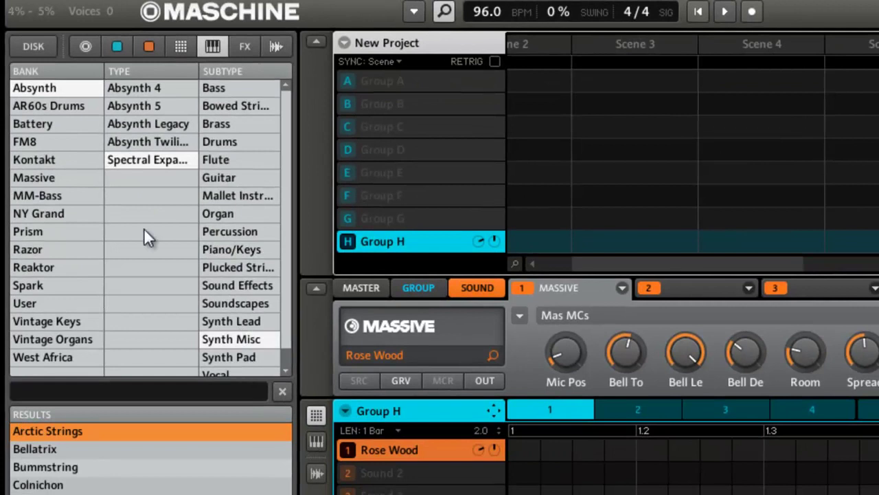
# Browse AR60s Drums, FM8 and Kontakt, narrowing Kontakt to World > Percussion
pyautogui.click(56, 106)
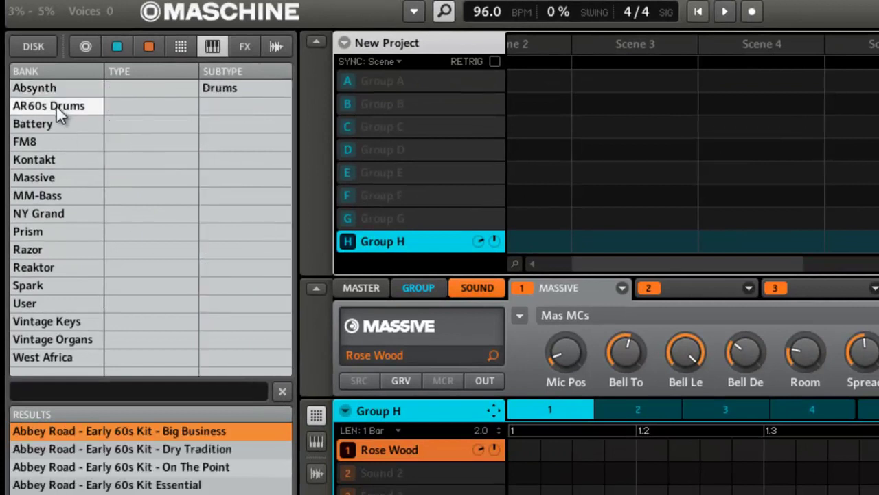
pyautogui.click(41, 140)
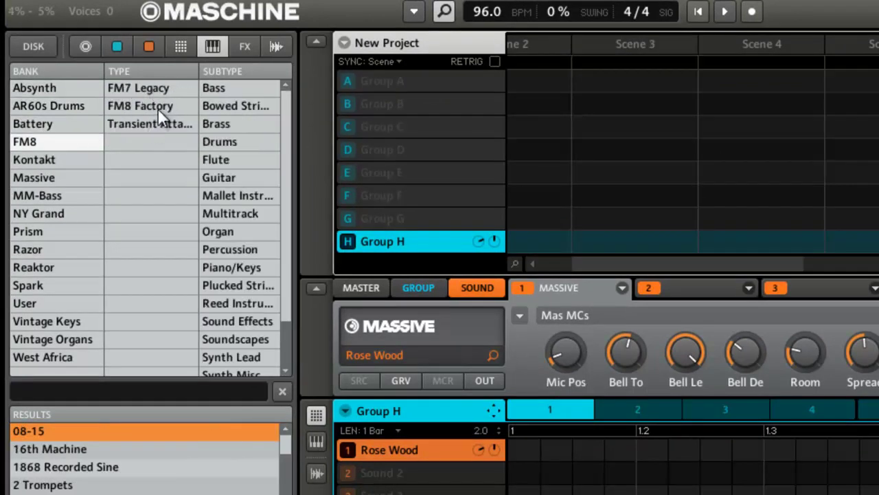
pyautogui.click(55, 160)
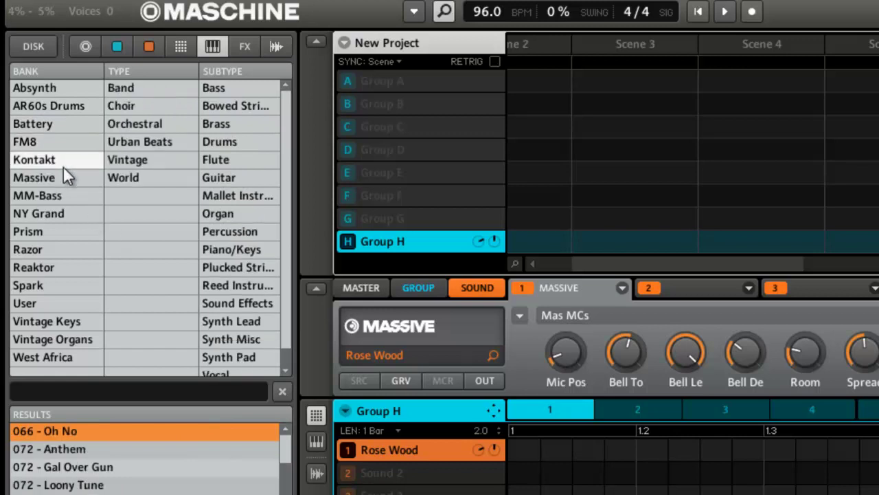
pyautogui.click(136, 88)
pyautogui.click(141, 110)
pyautogui.click(145, 127)
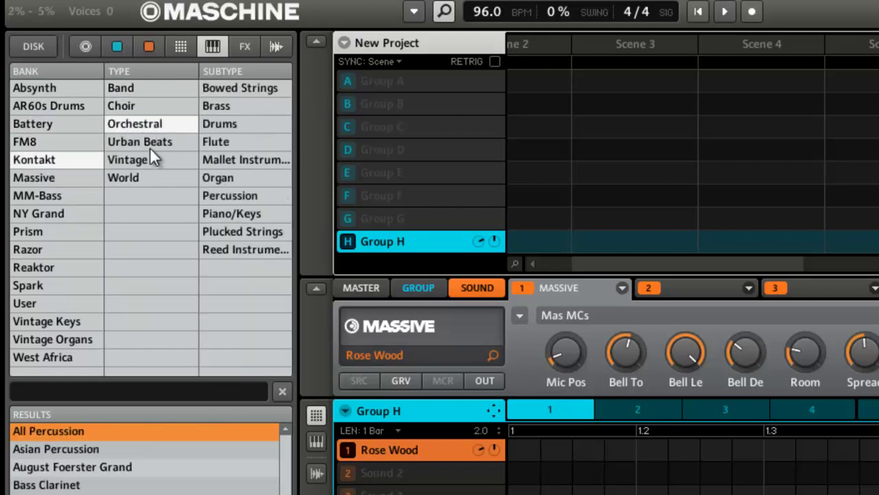
pyautogui.click(149, 143)
pyautogui.click(147, 160)
pyautogui.click(138, 183)
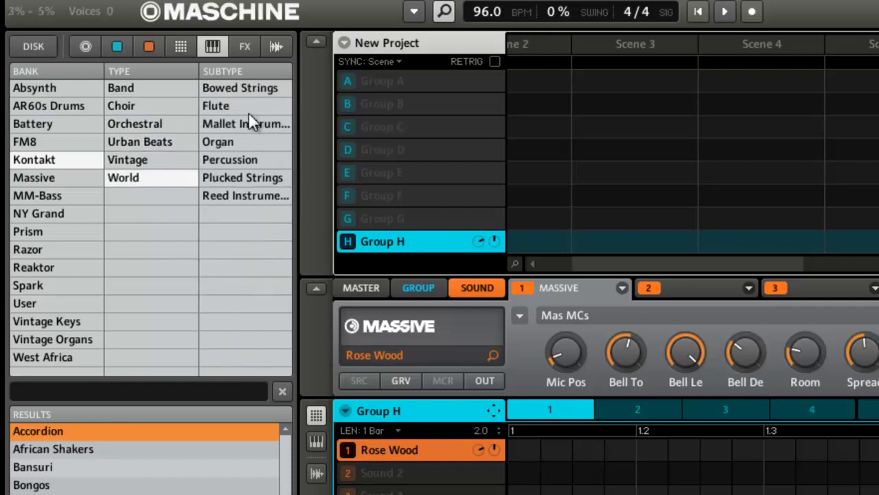
pyautogui.click(245, 109)
pyautogui.click(235, 157)
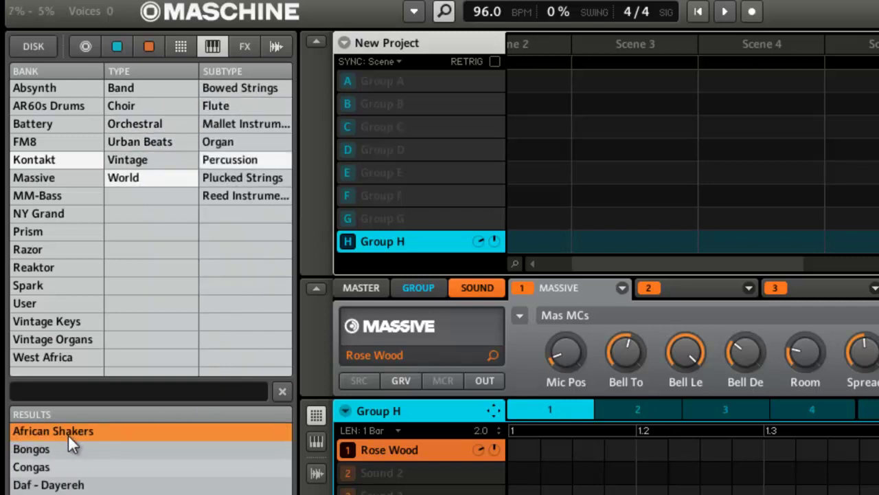
# Browse Massive's Exp. 1, Exp. 2, Factory, Threat and Urban Arsenal 1–2 presets
pyautogui.click(48, 179)
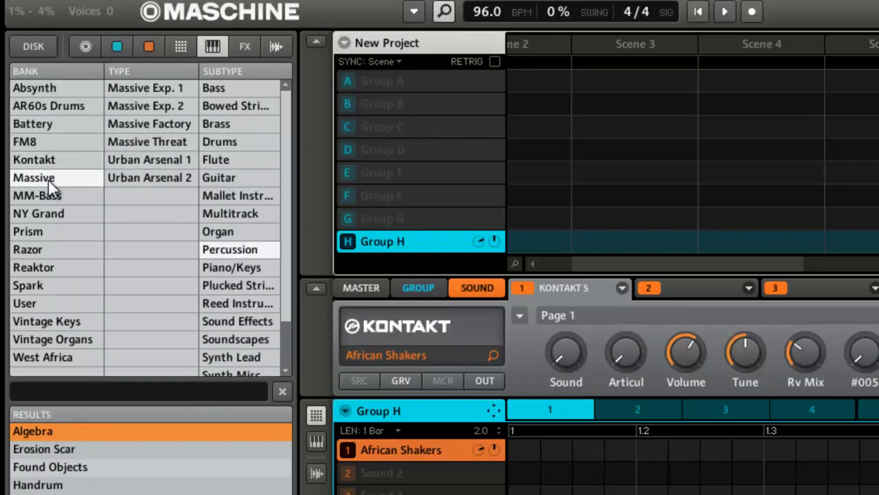
pyautogui.click(152, 89)
pyautogui.click(149, 112)
pyautogui.click(148, 127)
pyautogui.click(148, 145)
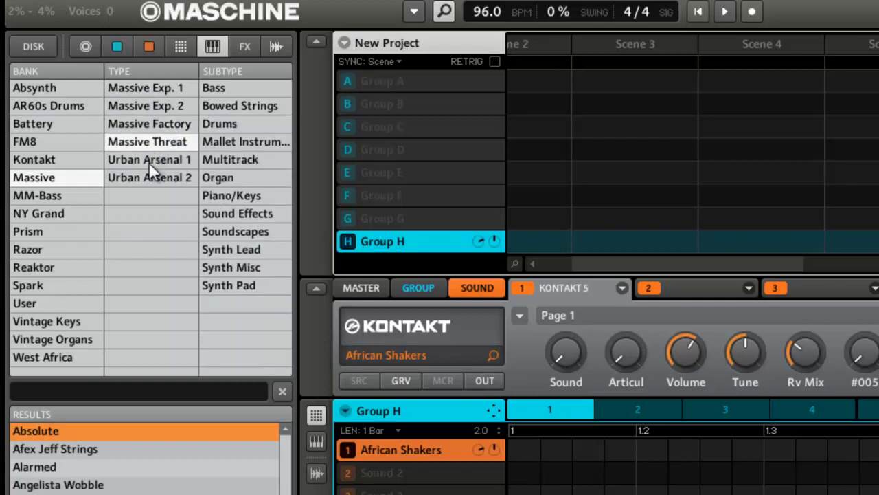
pyautogui.click(149, 162)
pyautogui.click(150, 178)
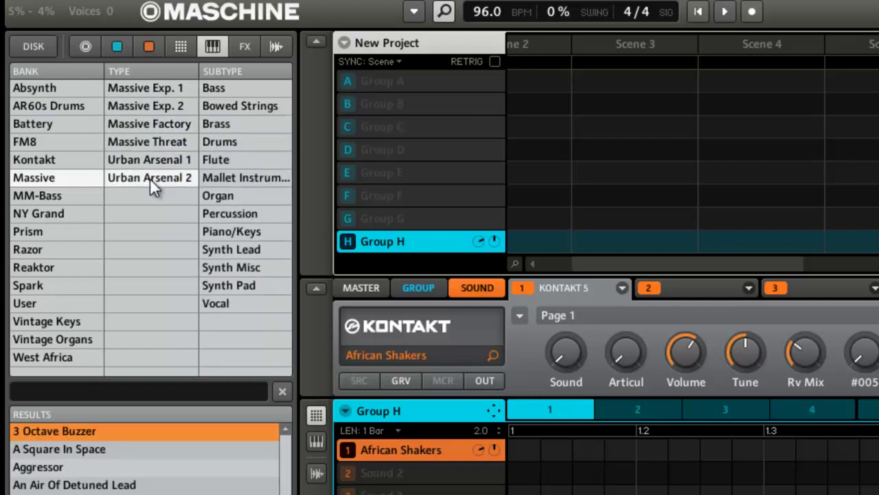
# Step through MM-Bass, NY Grand, Prism, Razor, Reaktor, Spark and User to Vintage Keys
pyautogui.click(59, 196)
pyautogui.click(62, 213)
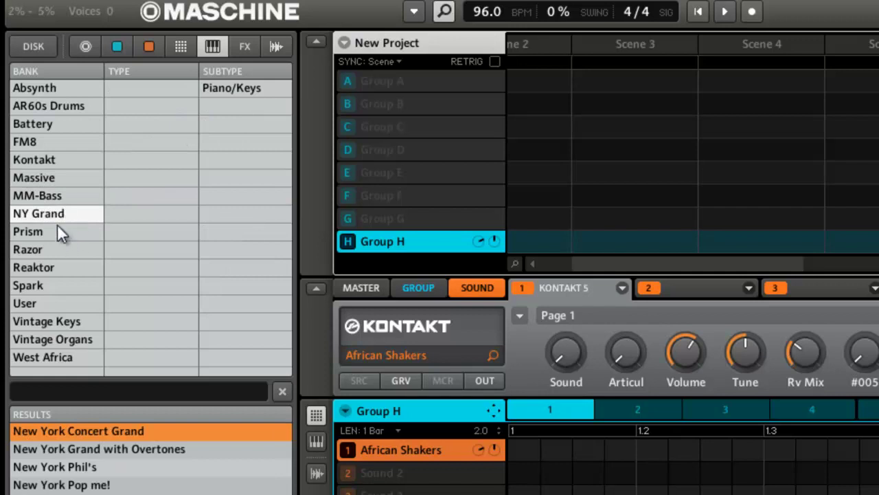
pyautogui.click(53, 231)
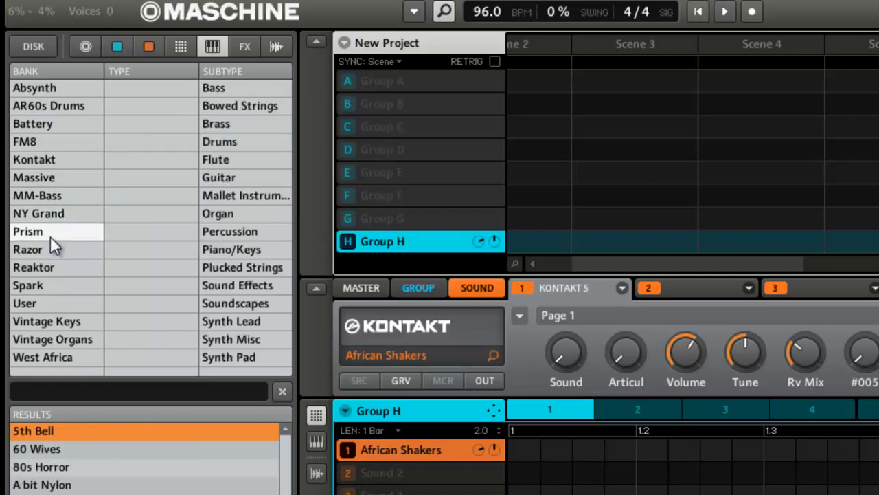
pyautogui.click(44, 251)
pyautogui.click(46, 266)
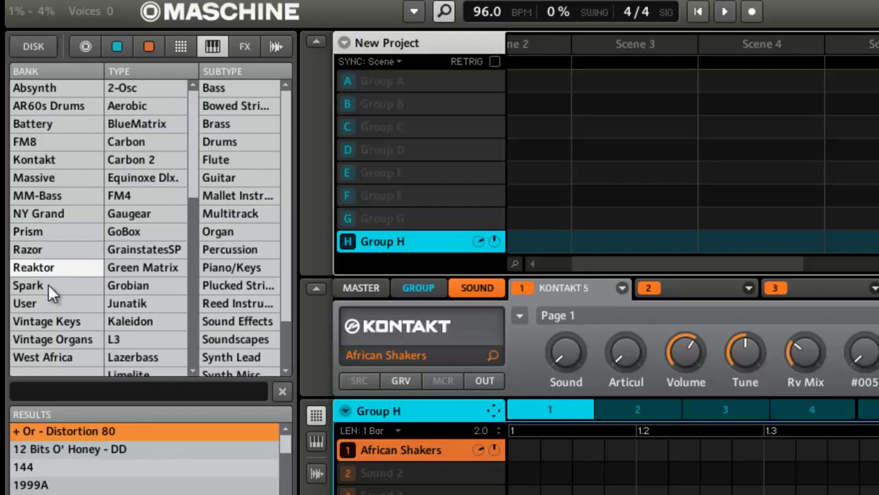
pyautogui.click(48, 284)
pyautogui.click(46, 304)
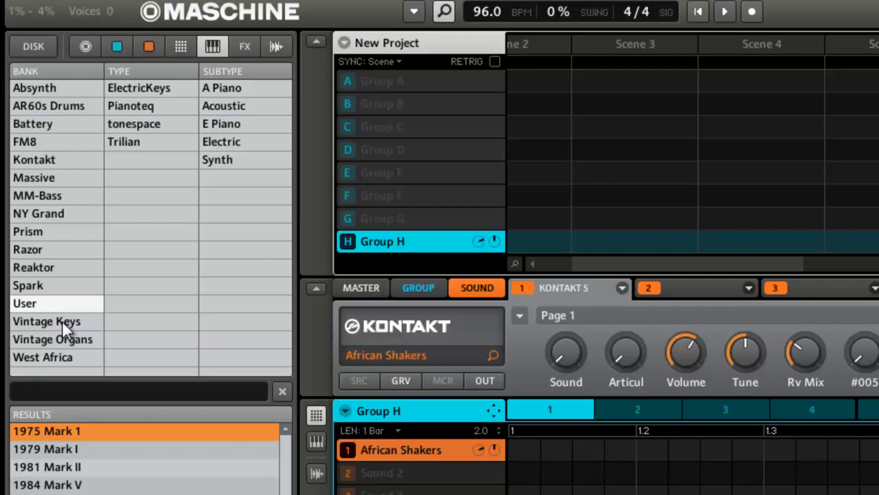
pyautogui.click(63, 322)
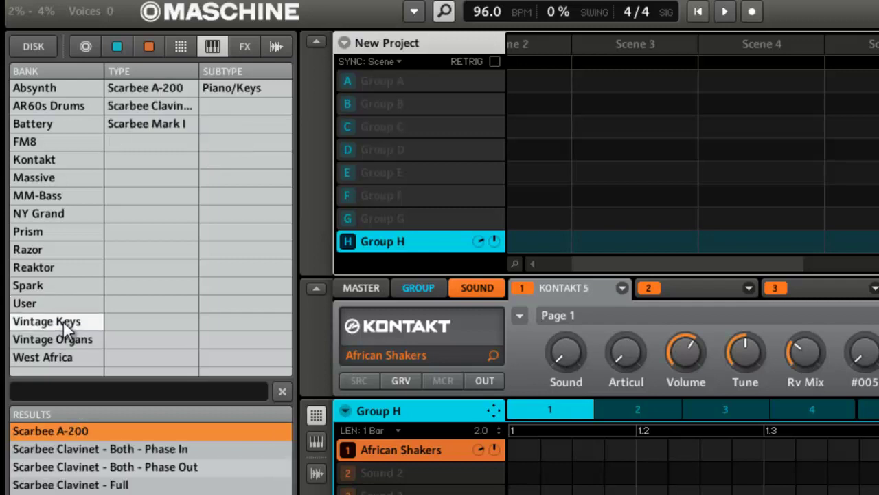
# Load Scarbee A-200, then Scarbee Clavinet - Full, then Vintage Organs' Basic Gospel 1
pyautogui.doubleClick(101, 431)
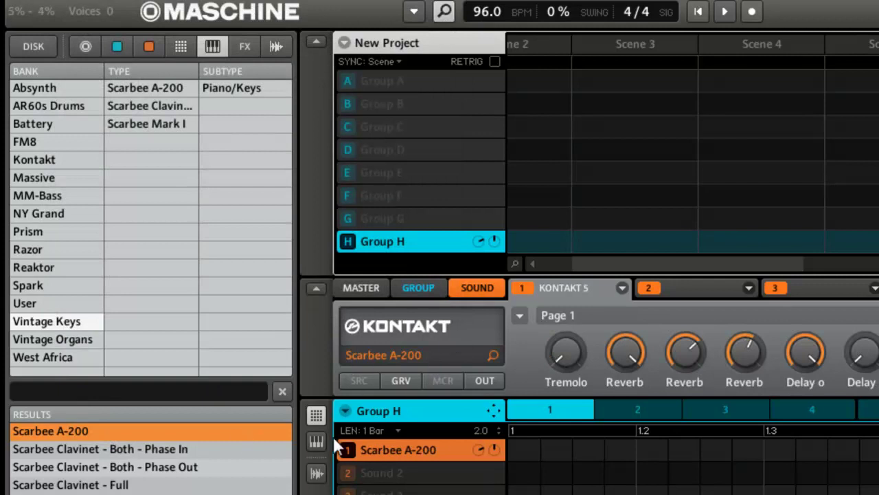
pyautogui.click(106, 484)
pyautogui.doubleClick(107, 484)
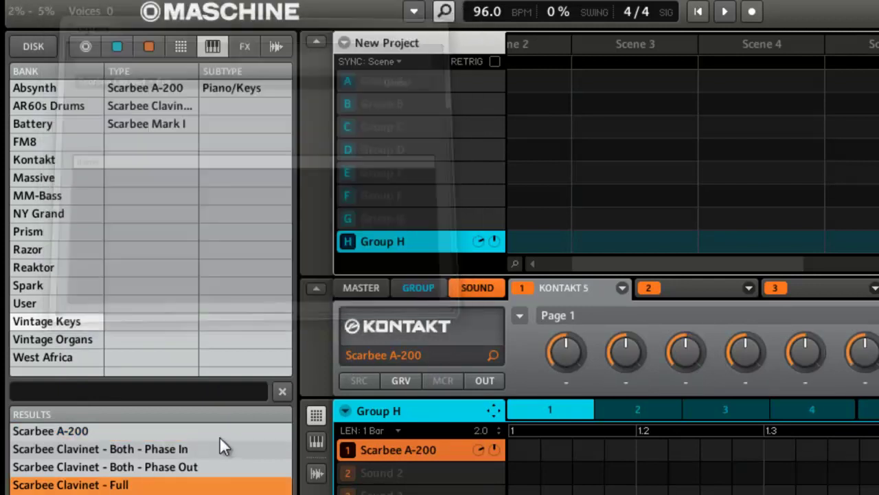
pyautogui.click(54, 342)
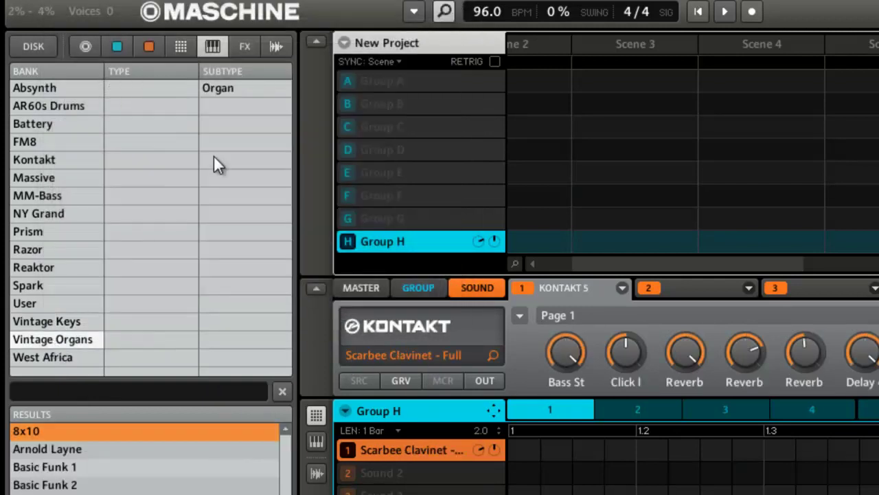
pyautogui.click(43, 386)
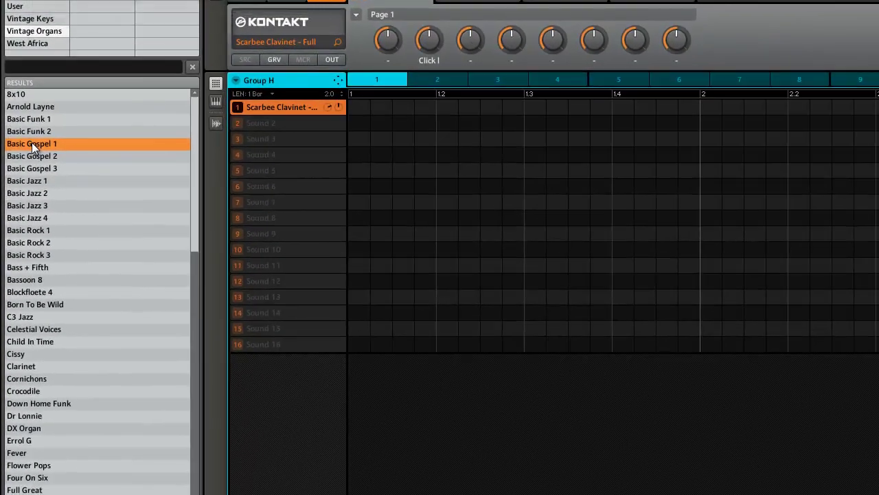
pyautogui.doubleClick(31, 144)
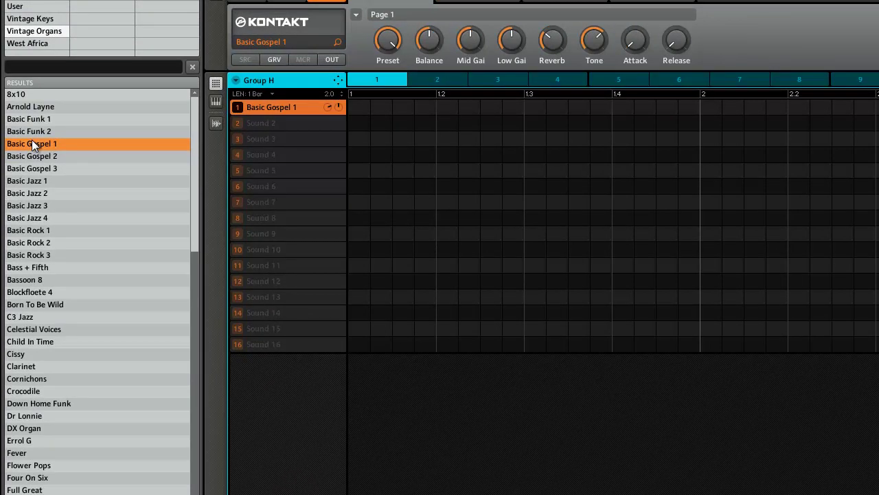
# Revisit Vintage Organs and browse back up through Kontakt, FM8, Battery, AR60s Drums and Absynth
pyautogui.click(43, 44)
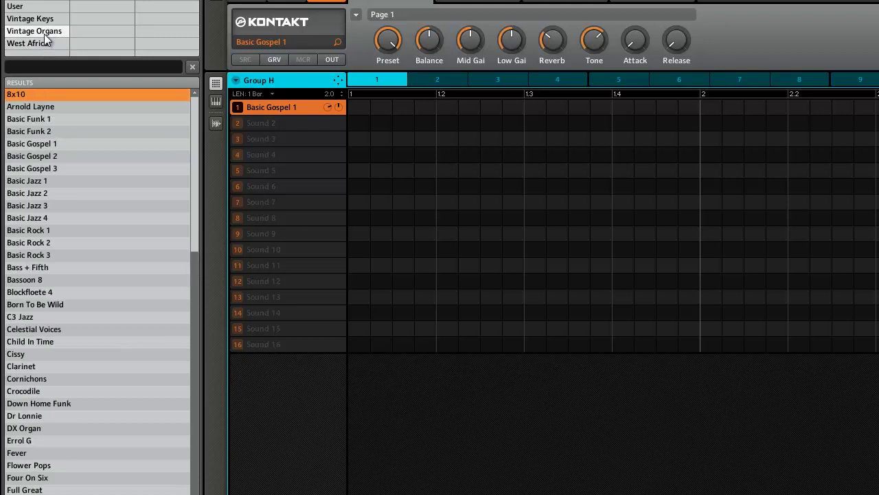
pyautogui.moveTo(191, 128)
pyautogui.mouseDown()
pyautogui.moveTo(194, 364)
pyautogui.moveTo(184, 101)
pyautogui.mouseUp()
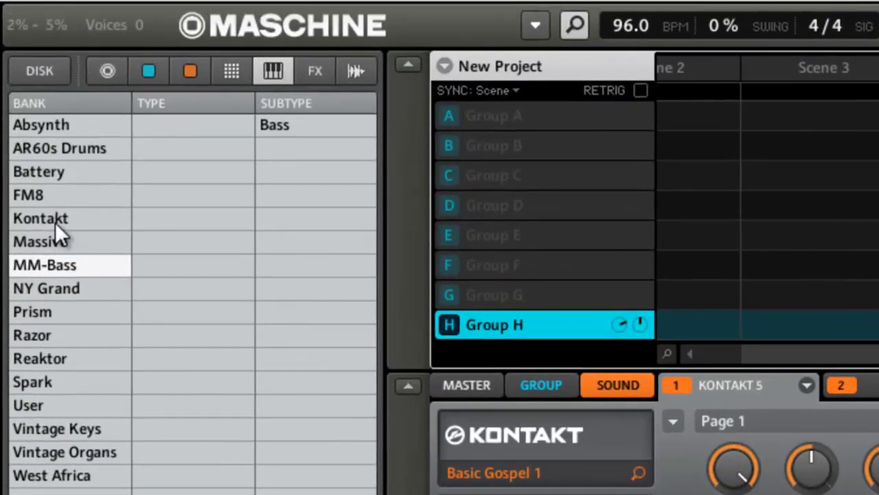
pyautogui.click(55, 223)
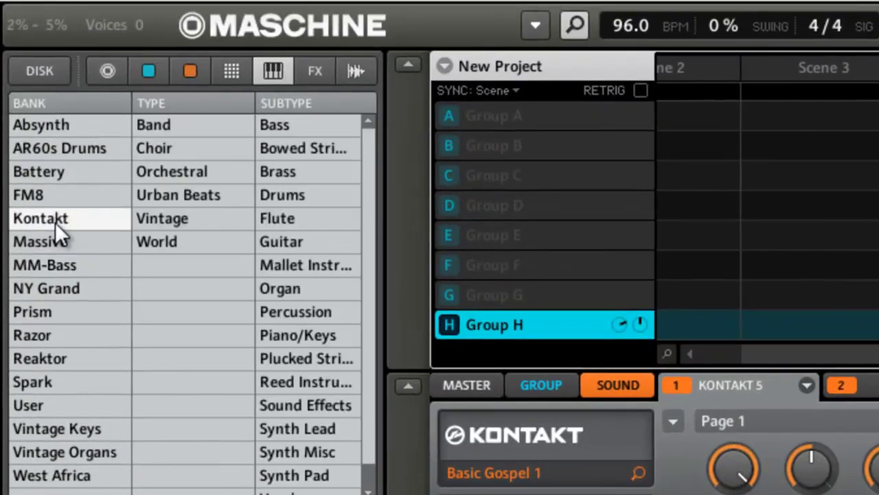
pyautogui.click(58, 197)
pyautogui.click(64, 169)
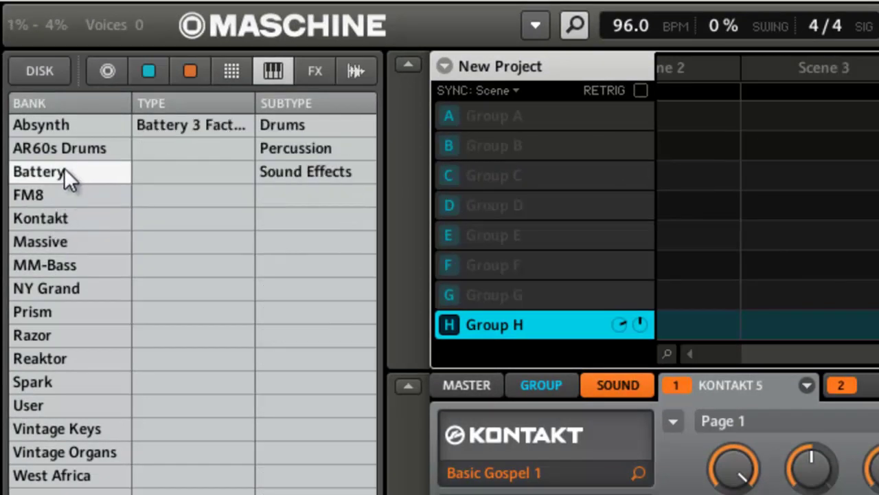
pyautogui.click(67, 146)
pyautogui.click(68, 129)
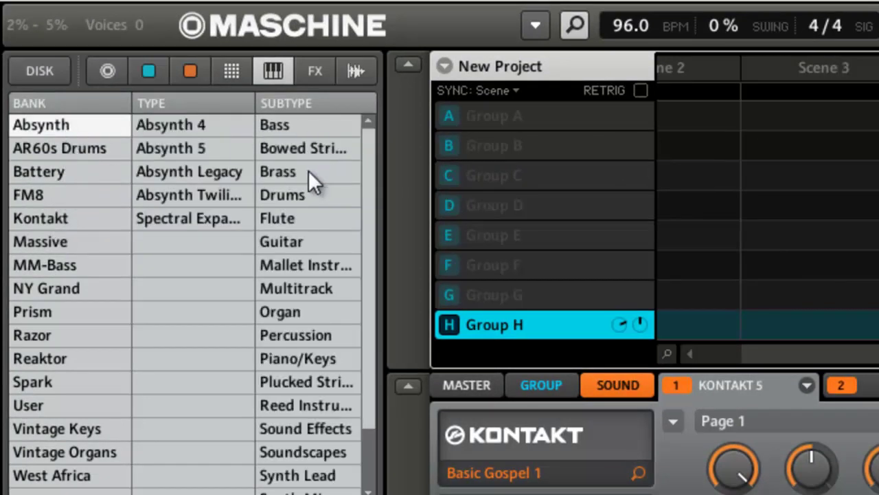
# Switch to the FX library and browse Guitar Rig's Delay, Lo-Fi, Reverb and Phaser/Flanger types
pyautogui.click(317, 68)
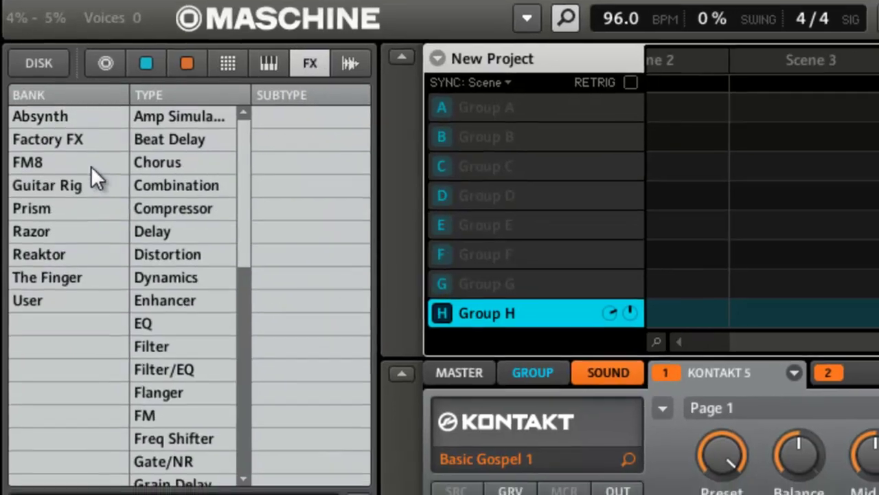
pyautogui.click(47, 184)
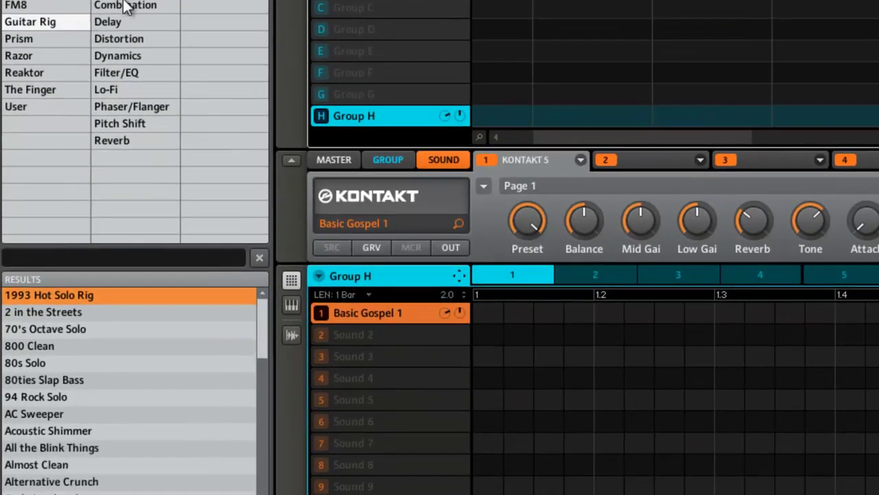
pyautogui.click(172, 185)
pyautogui.click(123, 23)
pyautogui.click(121, 89)
pyautogui.click(115, 141)
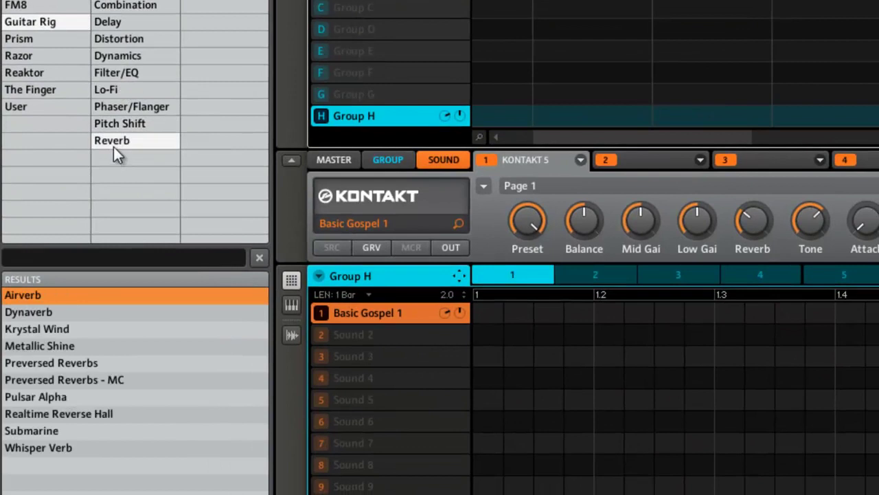
pyautogui.click(117, 107)
# Browse the Razor, Prism, Absynth, Factory FX and User effect banks
pyautogui.click(39, 54)
pyautogui.click(43, 40)
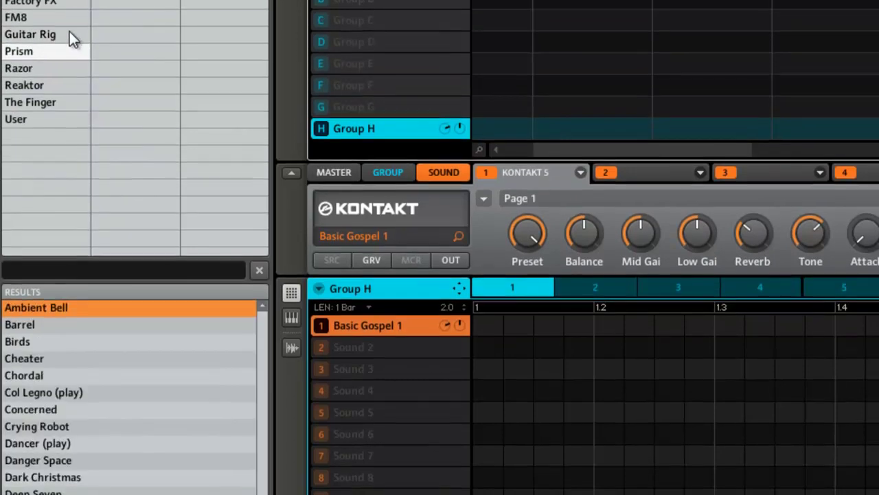
pyautogui.click(37, 52)
pyautogui.click(54, 79)
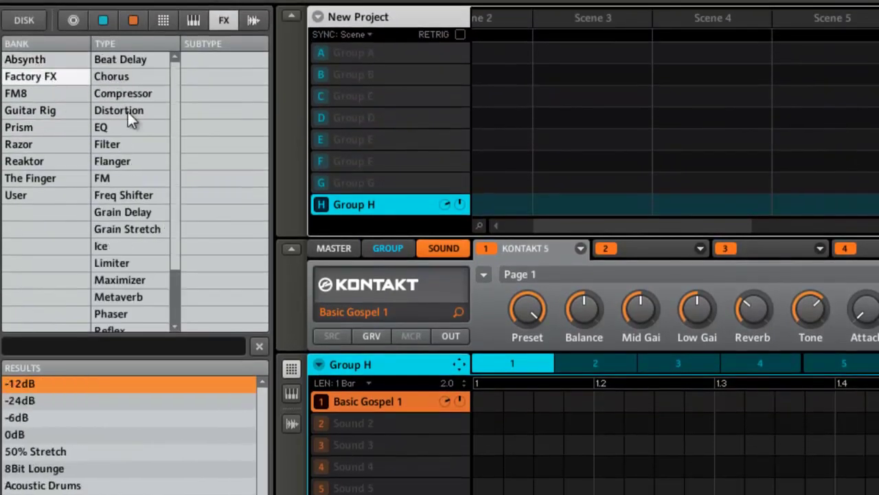
pyautogui.click(26, 197)
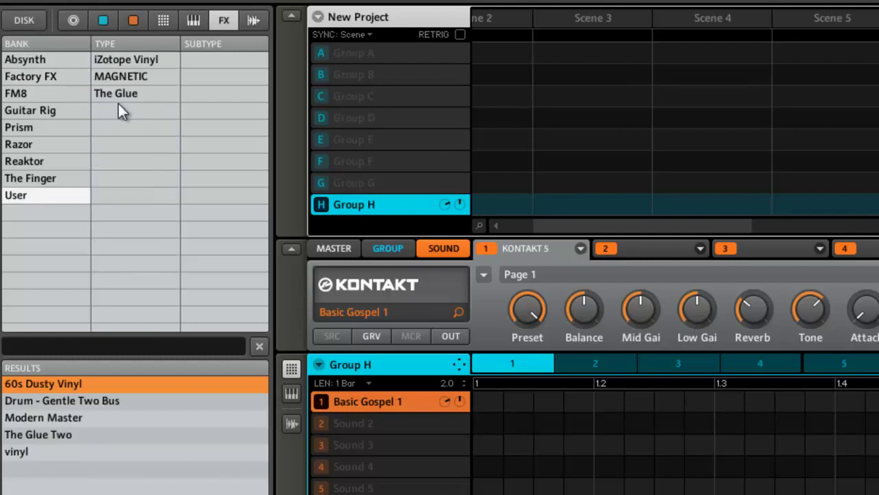
# Return to the Instruments library, briefly showing the C: drive folders before going back
pyautogui.click(193, 22)
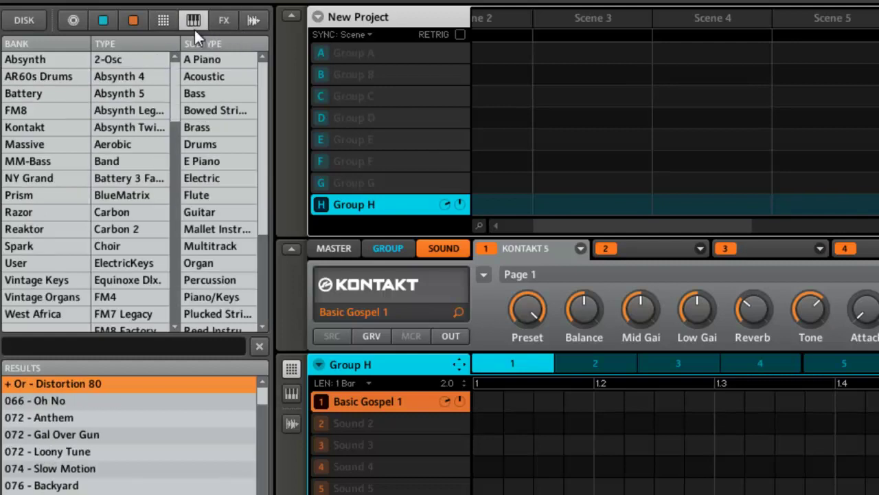
pyautogui.click(27, 20)
pyautogui.click(27, 22)
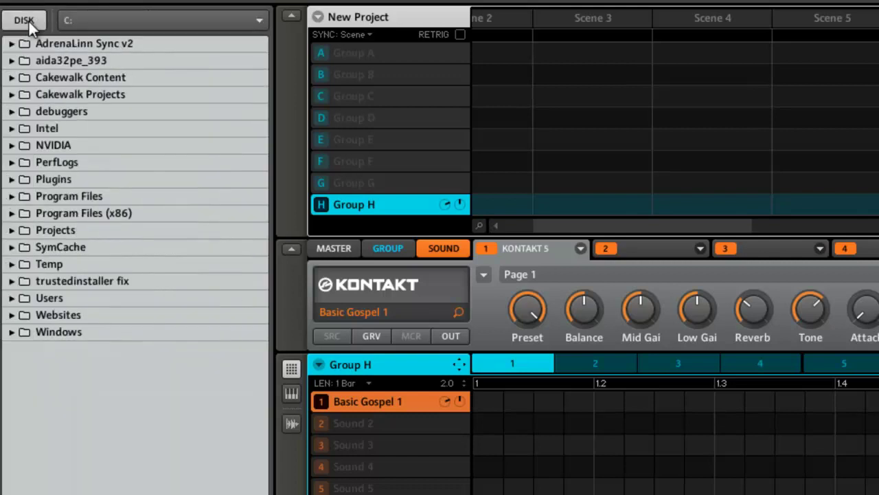
pyautogui.click(28, 20)
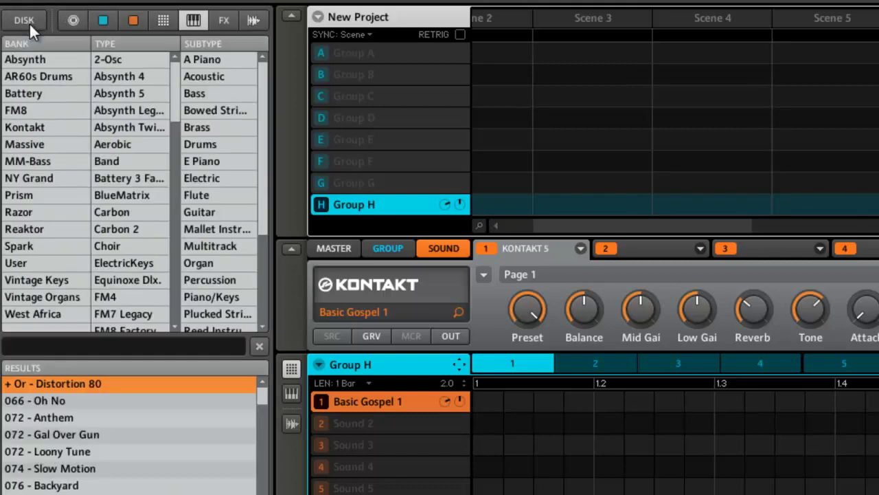